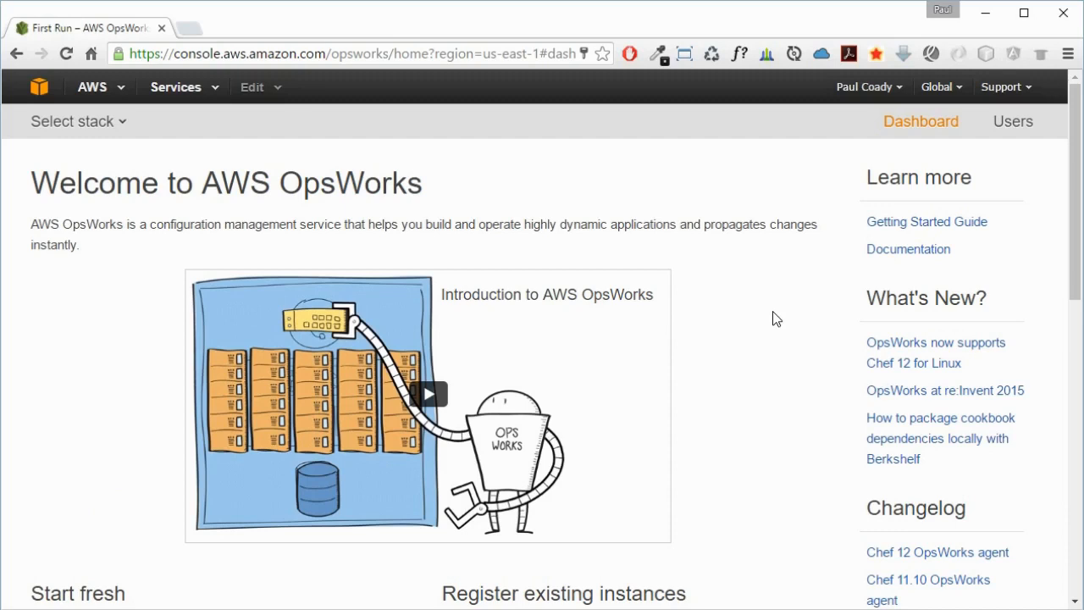
- Create a Chef 12 sample stack with the Linux operating system and open it for exploring
{"action": "scroll", "coordinate": [772, 319], "scroll_direction": "down", "scroll_amount": 5}
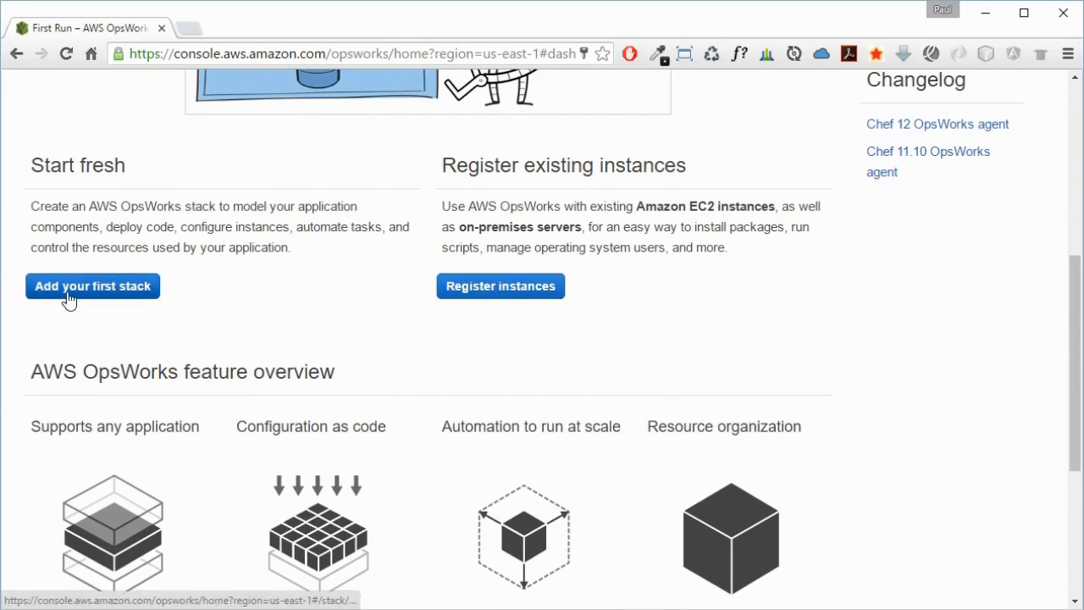
{"action": "left_click", "coordinate": [137, 287]}
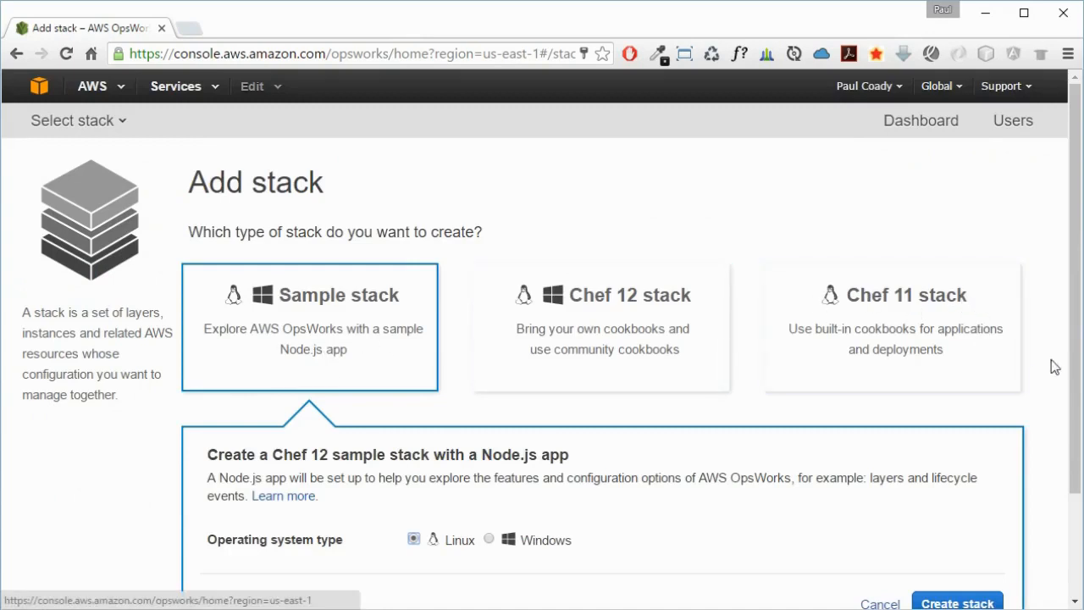
{"action": "scroll", "coordinate": [1071, 382], "scroll_direction": "down", "scroll_amount": 2}
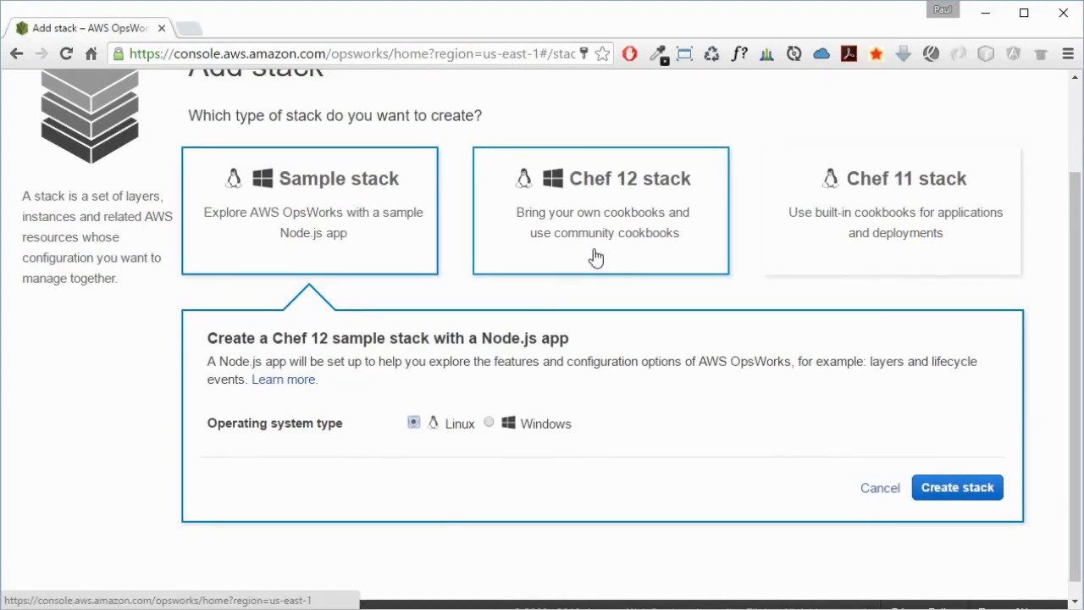
{"action": "left_click", "coordinate": [412, 422]}
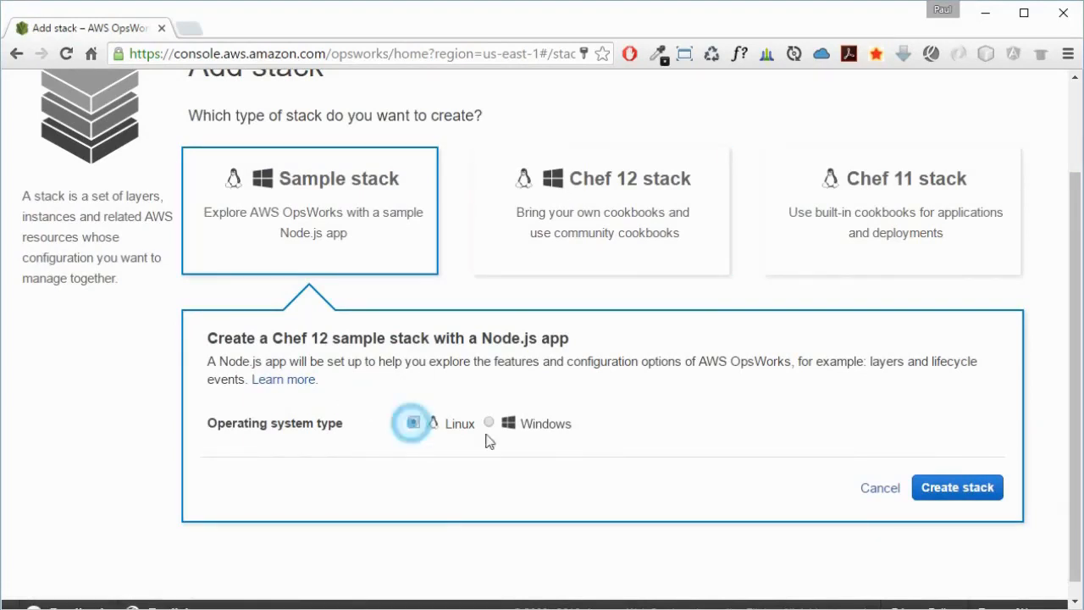
{"action": "left_click", "coordinate": [980, 489]}
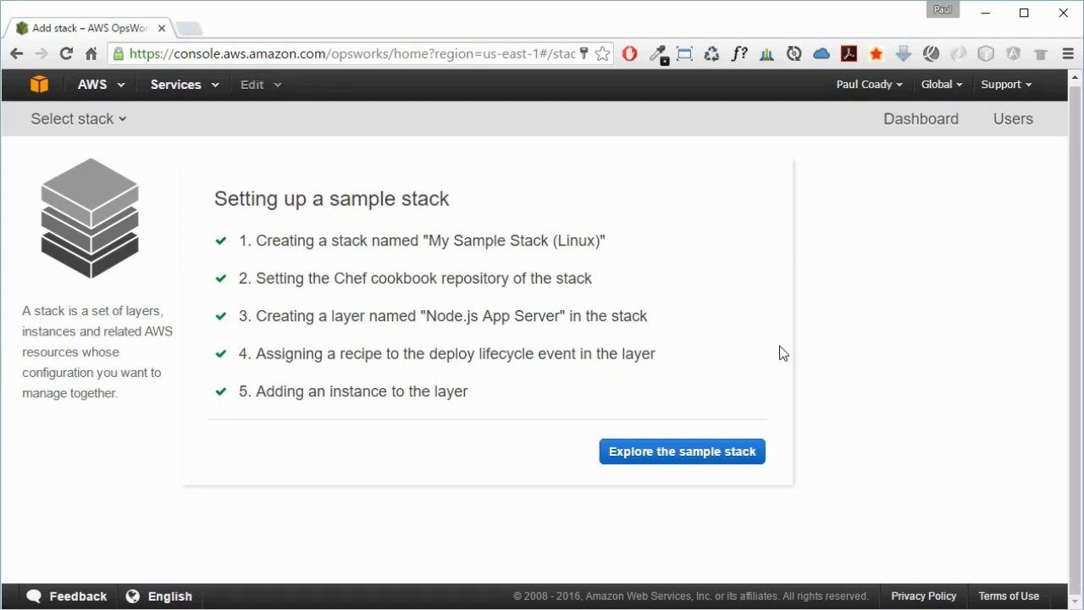
{"action": "left_click", "coordinate": [680, 457]}
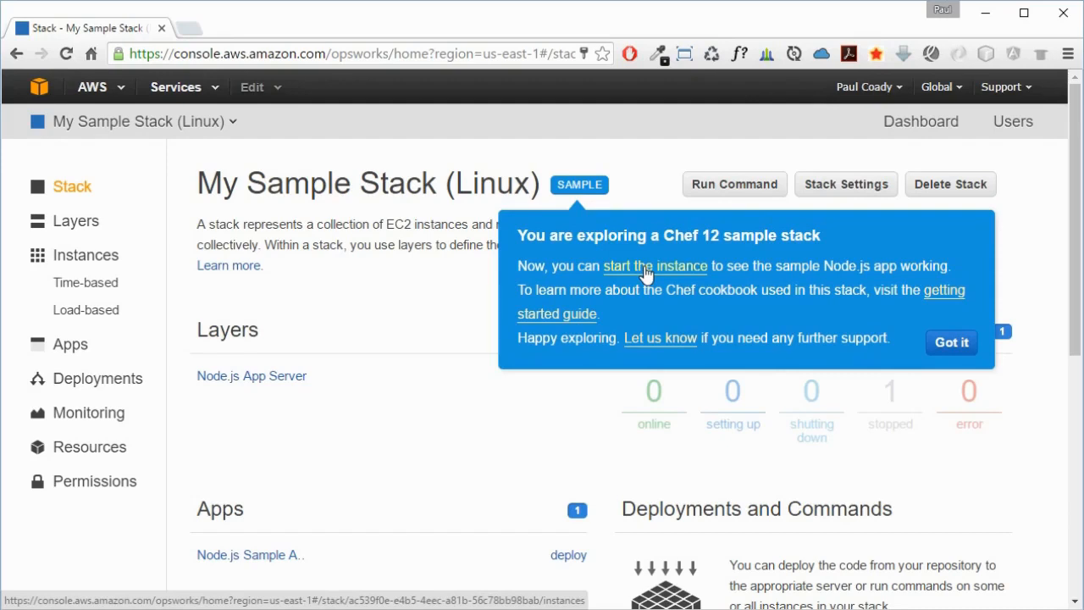
- Dismiss the sample stack tip and open the Node.js Sample App's details
{"action": "left_click", "coordinate": [952, 344]}
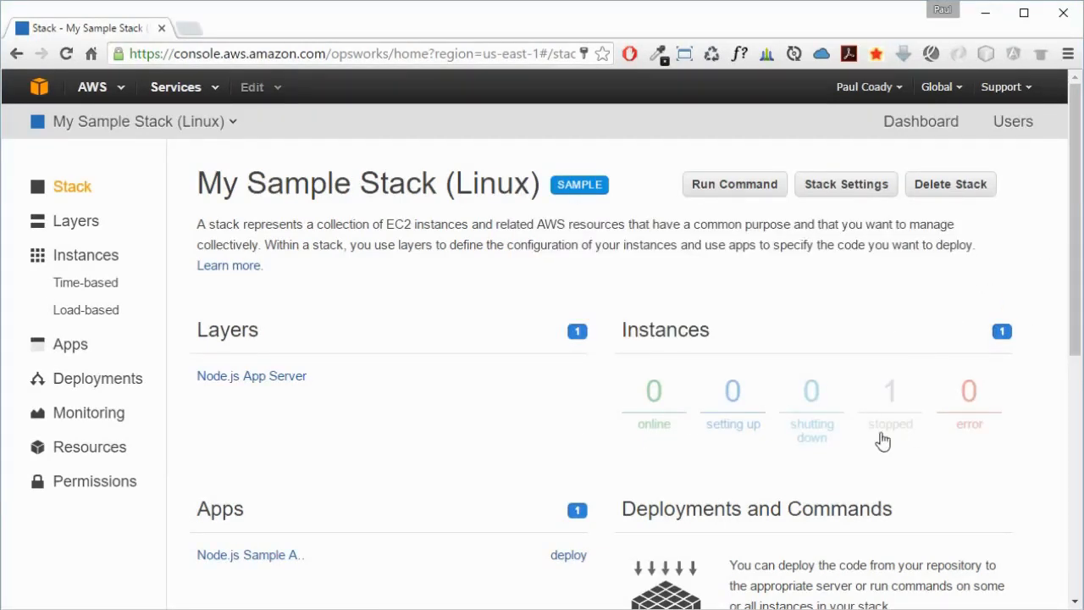
{"action": "left_click_drag", "start_coordinate": [1074, 268], "coordinate": [1075, 354]}
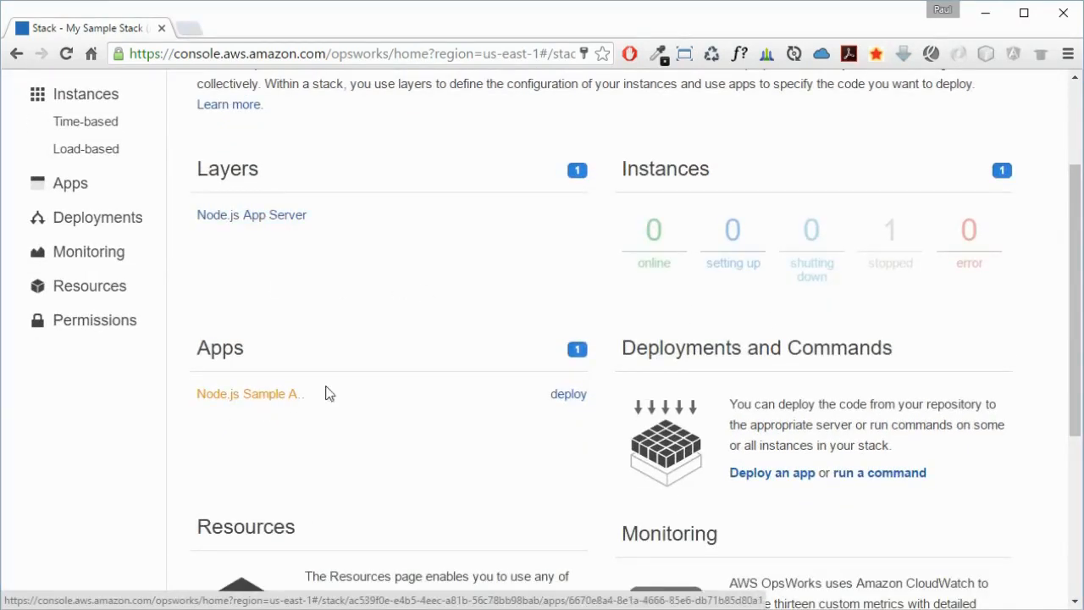
{"action": "left_click_drag", "start_coordinate": [1073, 308], "coordinate": [1072, 335]}
{"action": "left_click", "coordinate": [258, 337]}
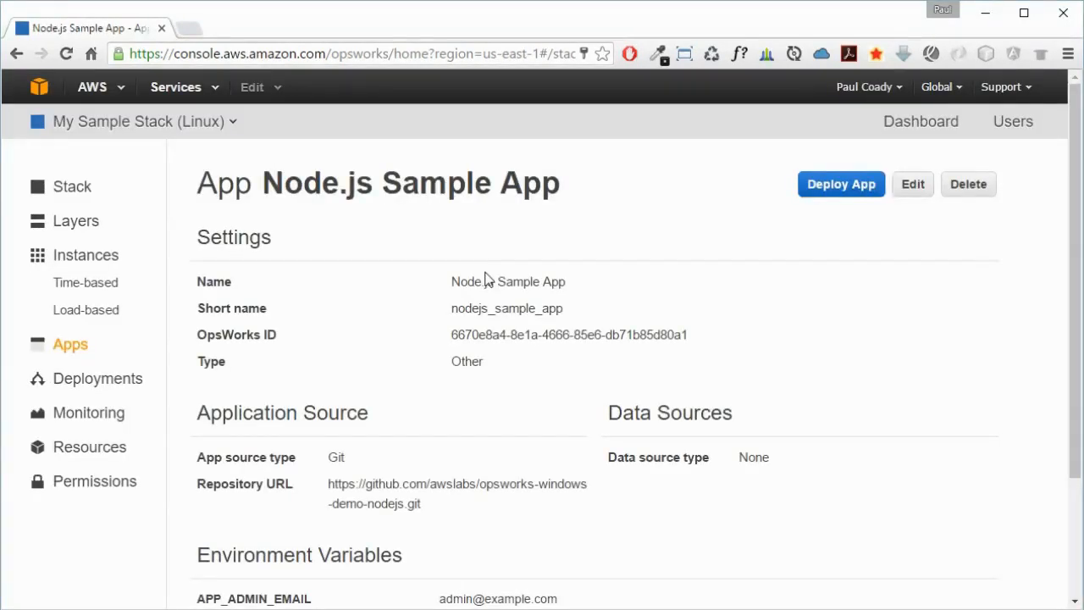
- Open the app's Git repository URL in a new browser tab
{"action": "left_click_drag", "start_coordinate": [261, 183], "coordinate": [555, 186]}
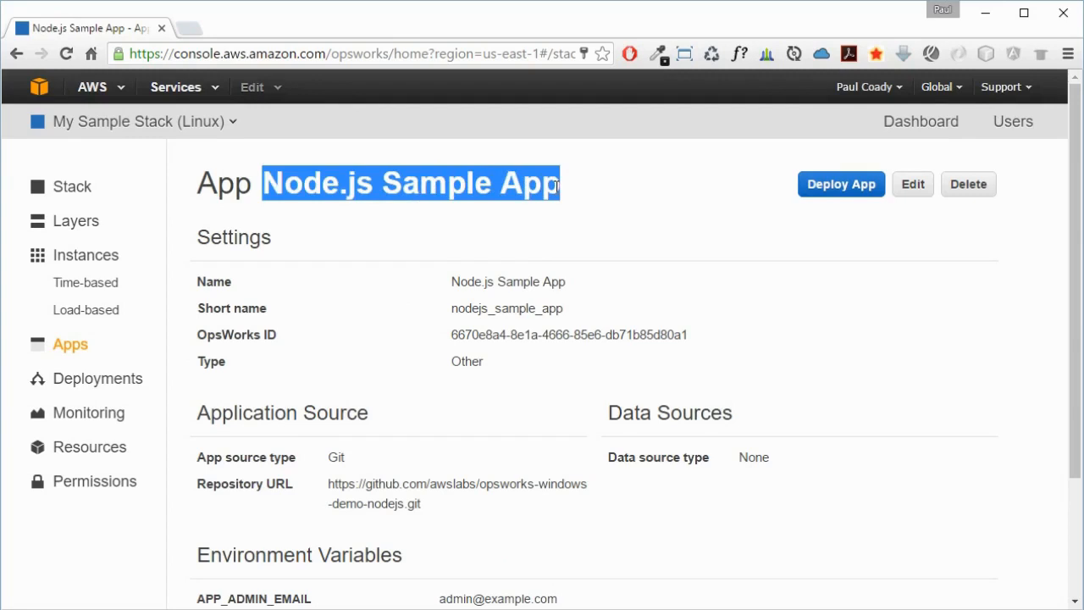
{"action": "left_click", "coordinate": [419, 477]}
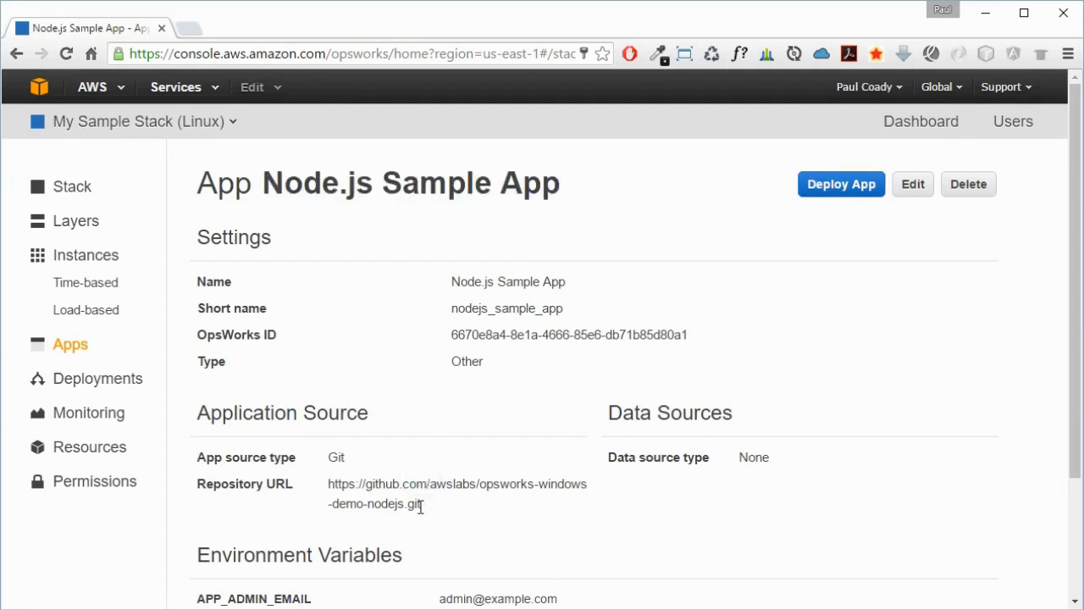
{"action": "left_click_drag", "start_coordinate": [434, 506], "coordinate": [329, 483]}
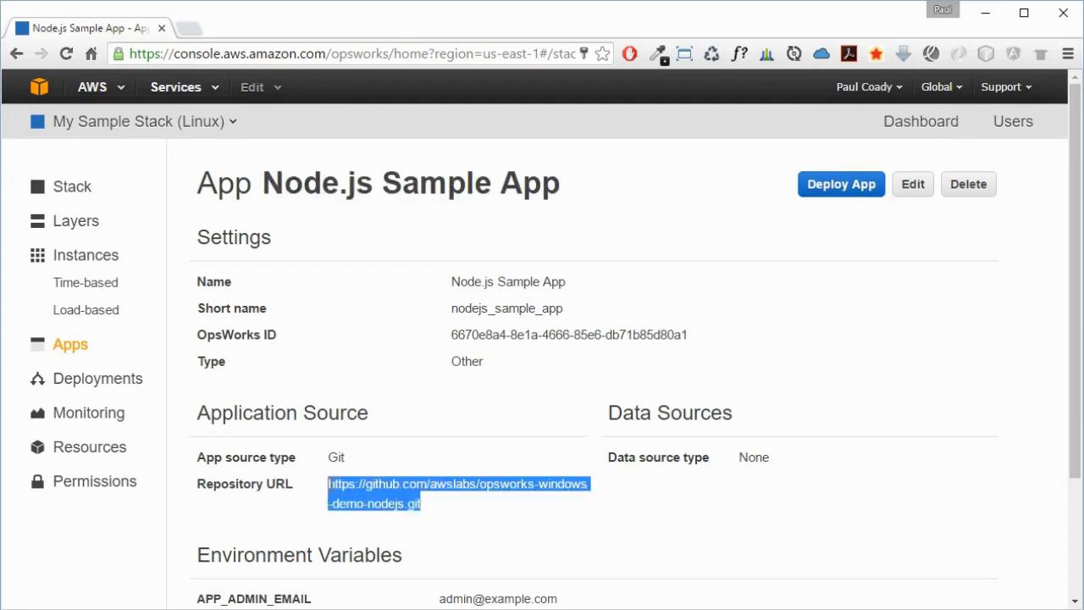
{"action": "right_click", "coordinate": [374, 484]}
{"action": "left_click", "coordinate": [443, 514]}
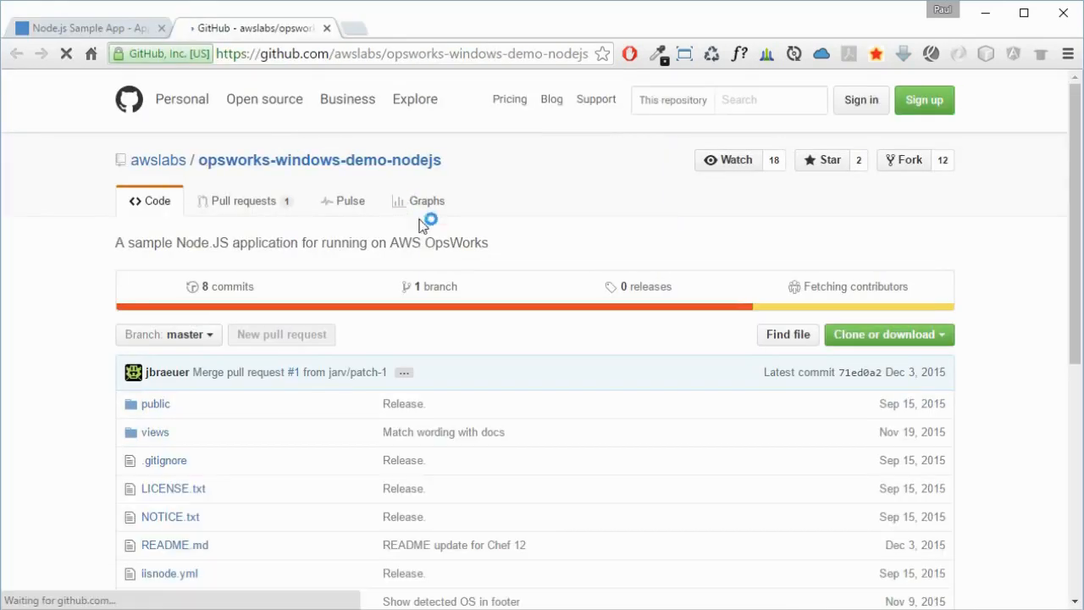
- Examine the repository's index.js source code, then close the GitHub tab
{"action": "scroll", "coordinate": [523, 236], "scroll_direction": "down", "scroll_amount": 5}
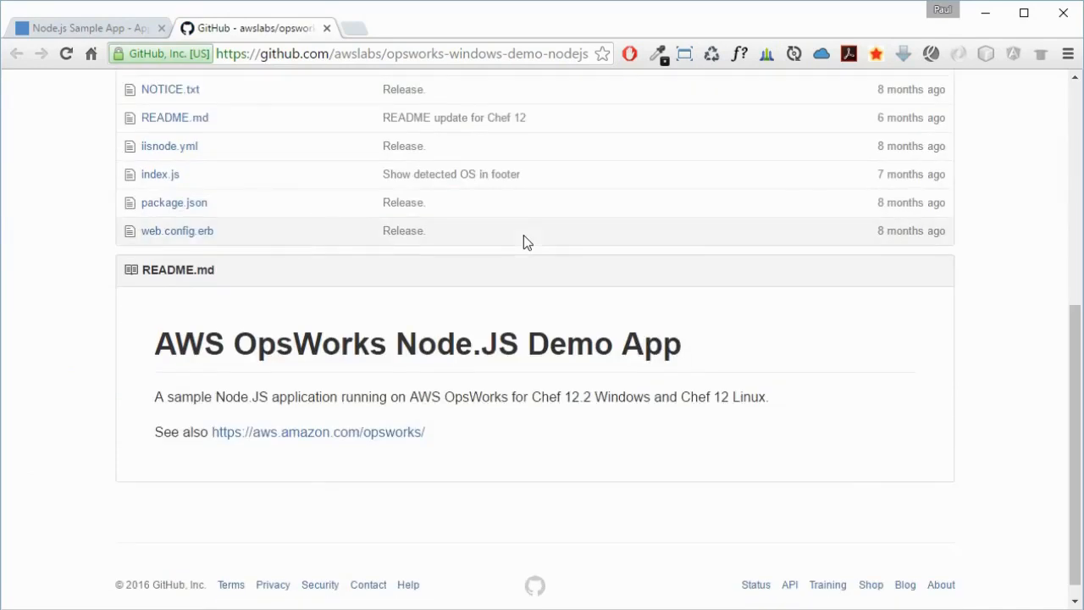
{"action": "left_click_drag", "start_coordinate": [1076, 399], "coordinate": [1072, 305]}
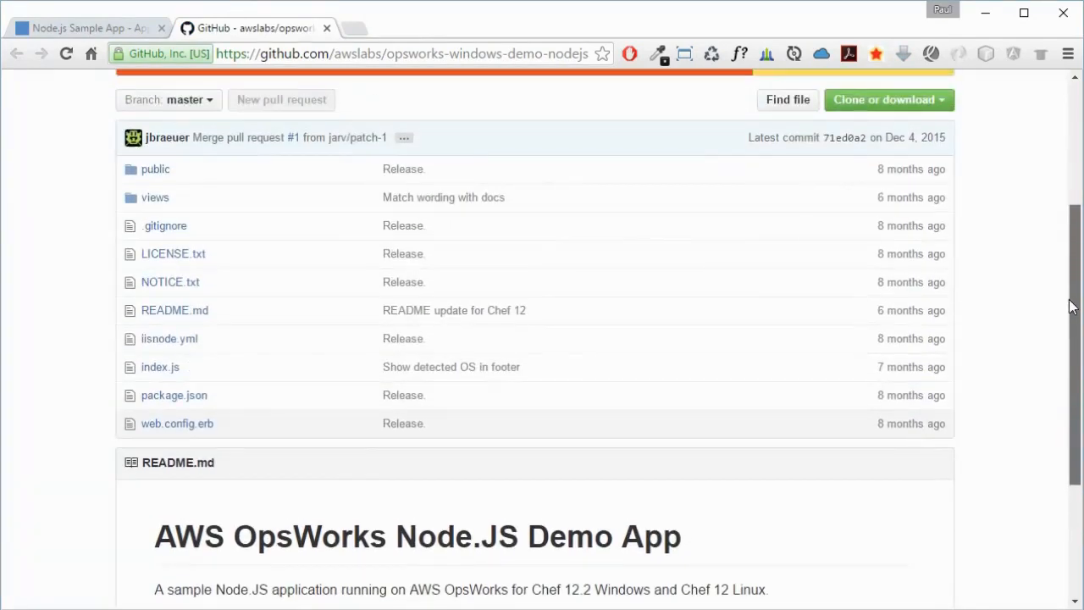
{"action": "left_click", "coordinate": [161, 370]}
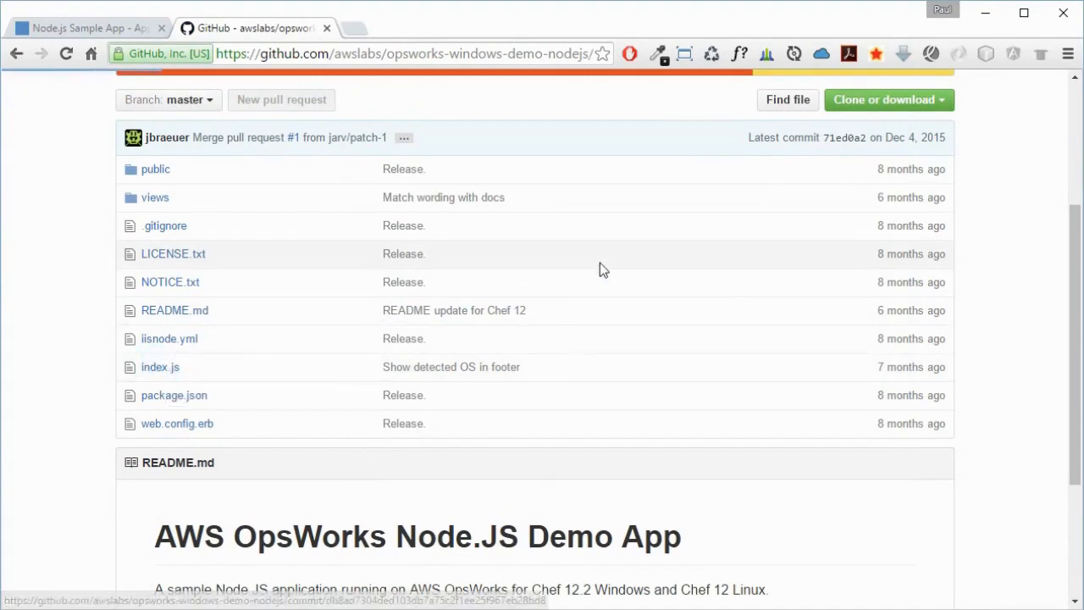
{"action": "scroll", "coordinate": [600, 264], "scroll_direction": "down", "scroll_amount": 5}
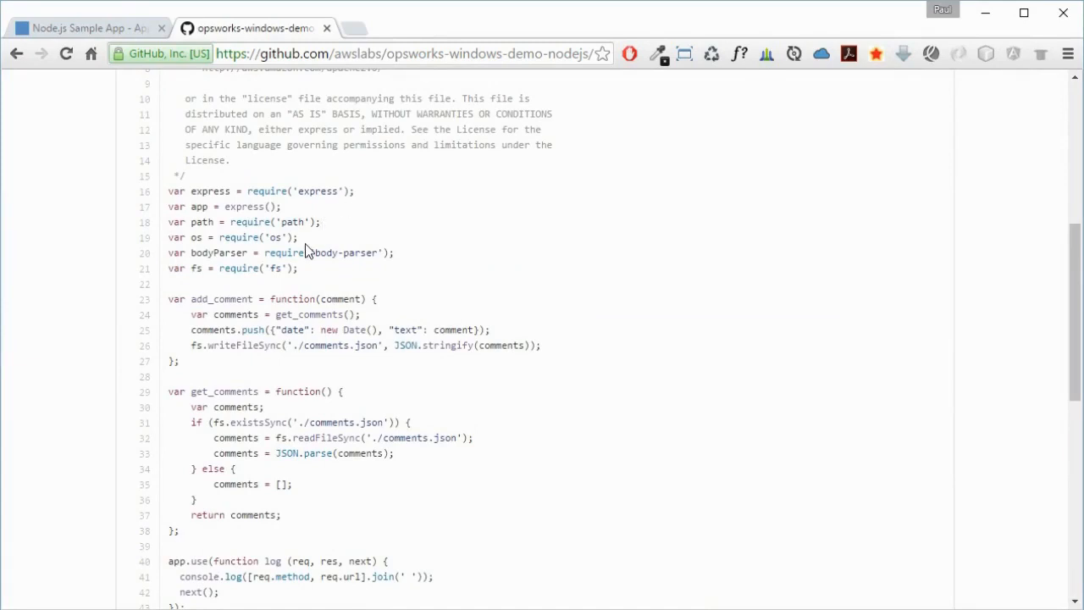
{"action": "scroll", "coordinate": [534, 315], "scroll_direction": "down", "scroll_amount": 5}
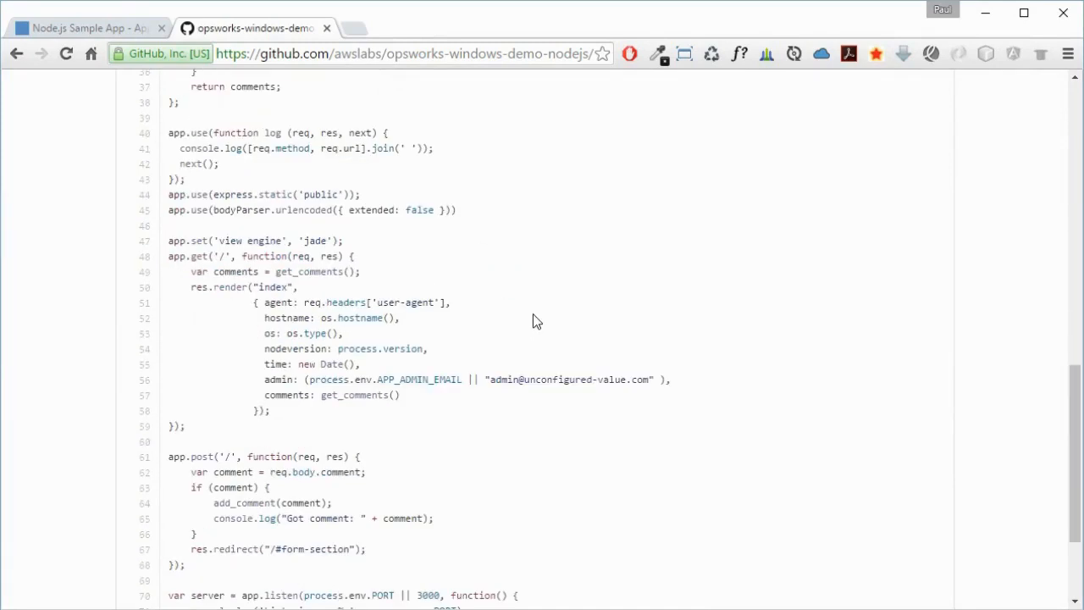
{"action": "scroll", "coordinate": [533, 315], "scroll_direction": "down", "scroll_amount": 3}
{"action": "scroll", "coordinate": [533, 315], "scroll_direction": "up", "scroll_amount": 12}
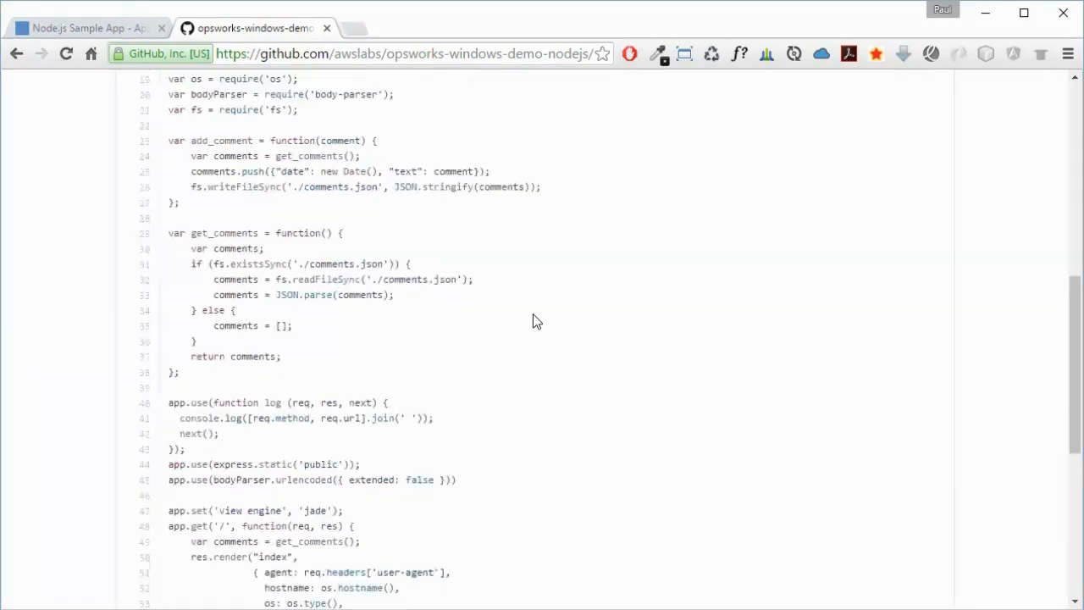
{"action": "left_click", "coordinate": [326, 28]}
- Return to the stack overview and start the nodejs-server1 instance
{"action": "left_click", "coordinate": [430, 462]}
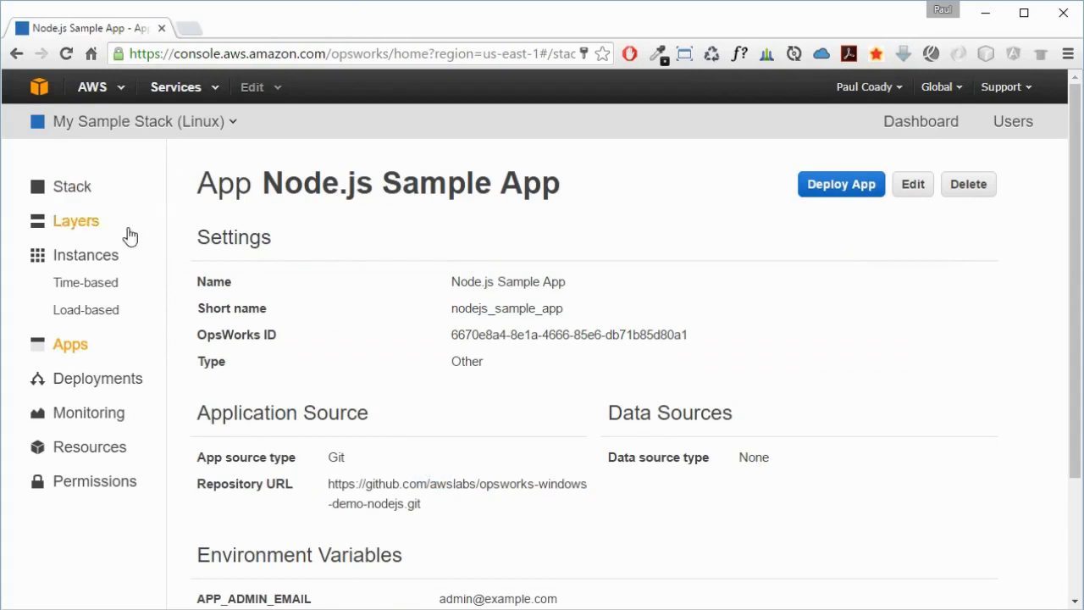
{"action": "left_click", "coordinate": [72, 186]}
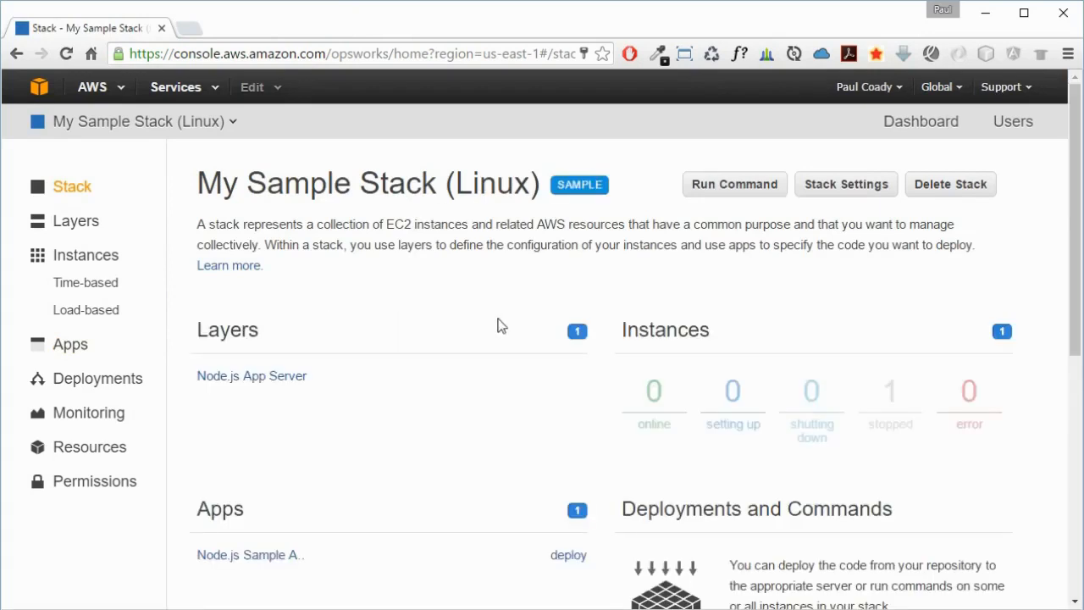
{"action": "left_click", "coordinate": [669, 329]}
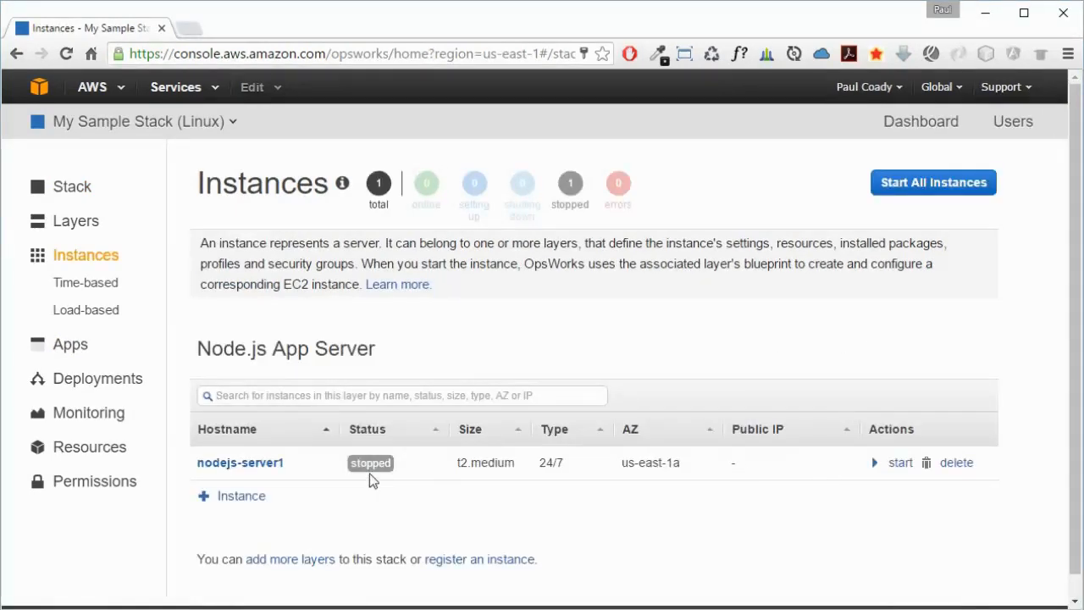
{"action": "left_click", "coordinate": [889, 466]}
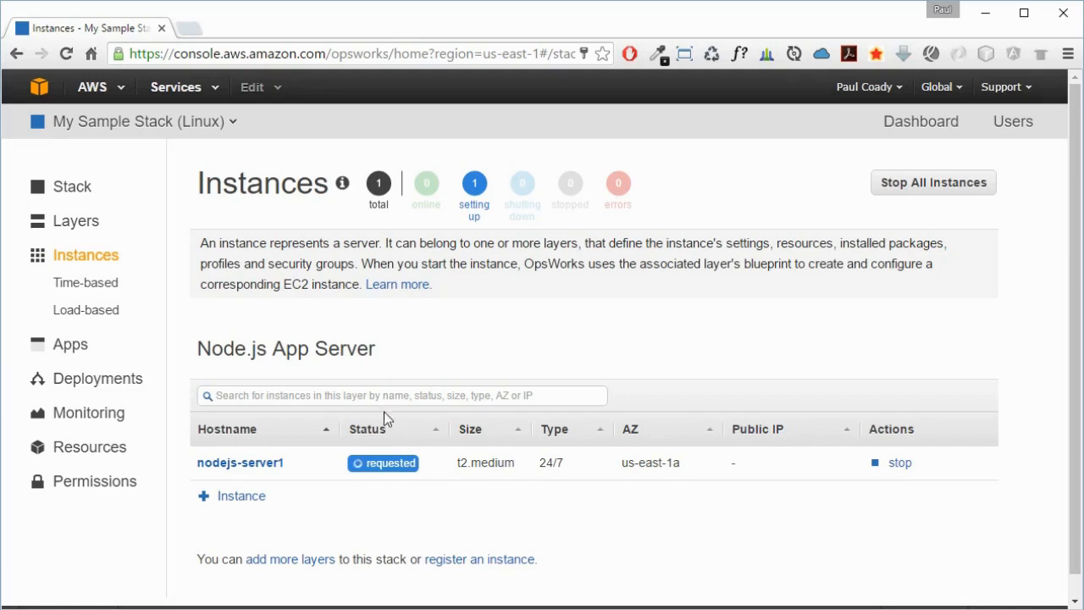
- Review the Node.js App Server layer's custom Chef recipes
{"action": "left_click", "coordinate": [67, 199]}
{"action": "scroll", "coordinate": [584, 411], "scroll_direction": "down", "scroll_amount": 1}
{"action": "scroll", "coordinate": [594, 412], "scroll_direction": "down", "scroll_amount": 4}
{"action": "left_click_drag", "start_coordinate": [1071, 386], "coordinate": [1076, 93]}
{"action": "left_click", "coordinate": [56, 169]}
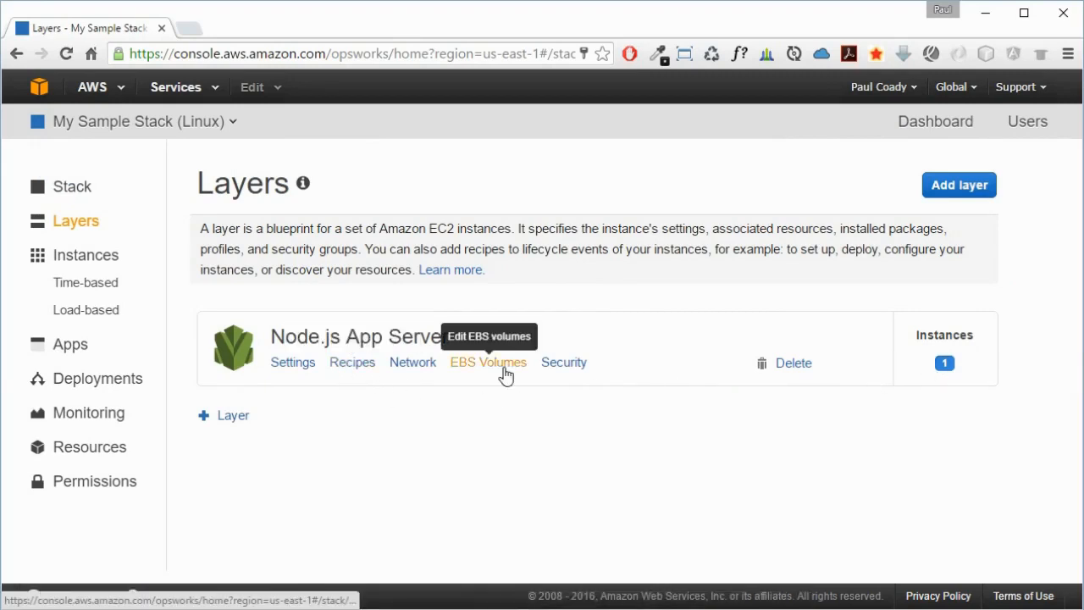
{"action": "left_click", "coordinate": [352, 363]}
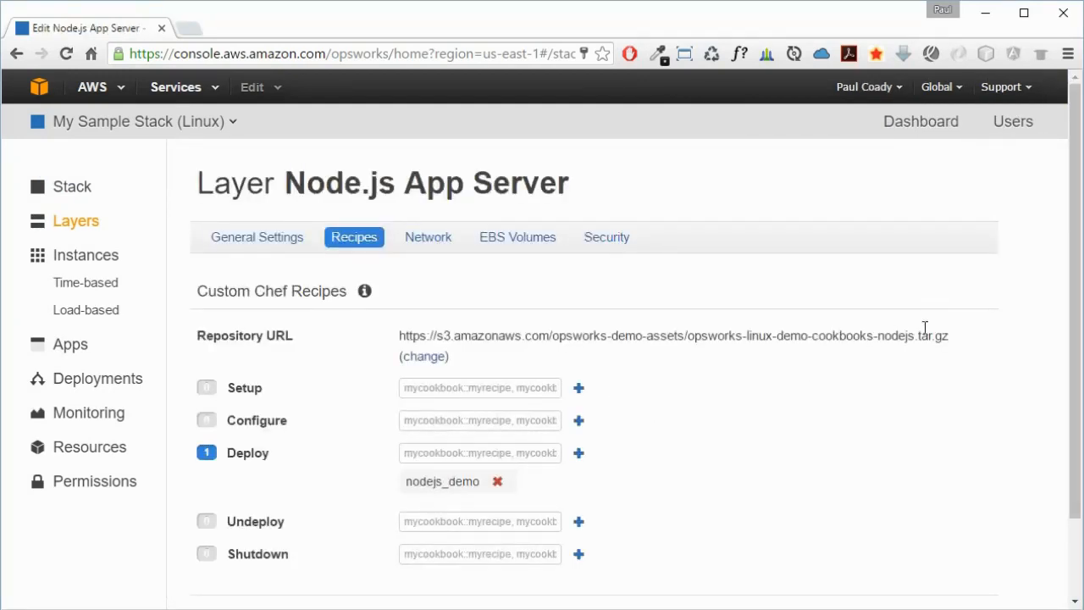
{"action": "left_click_drag", "start_coordinate": [1073, 415], "coordinate": [993, 477]}
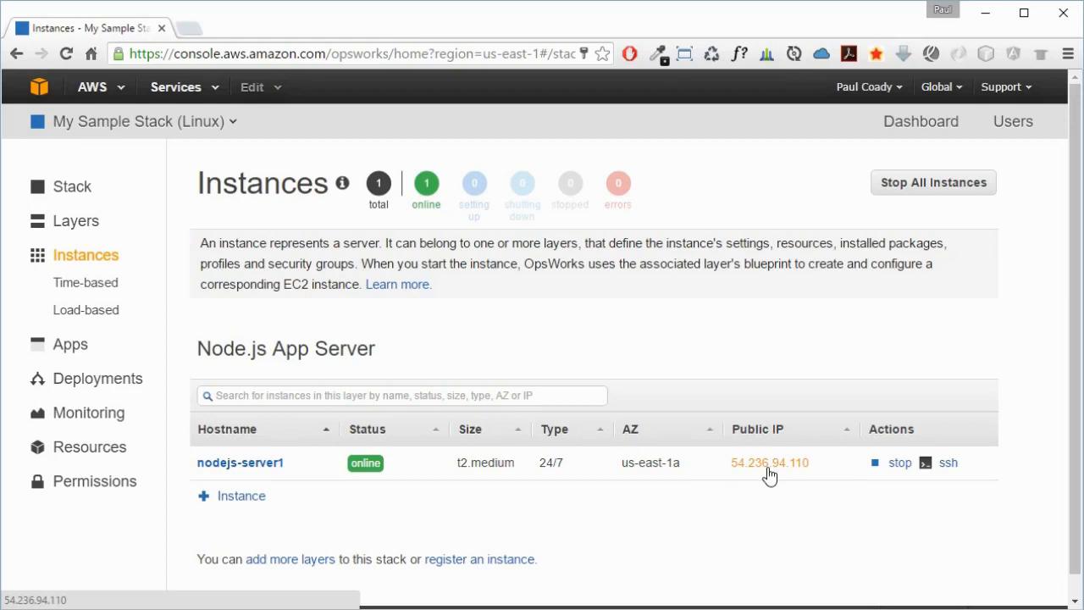
- Deploy the Node.js Sample App to the running instance
{"action": "left_click", "coordinate": [74, 351]}
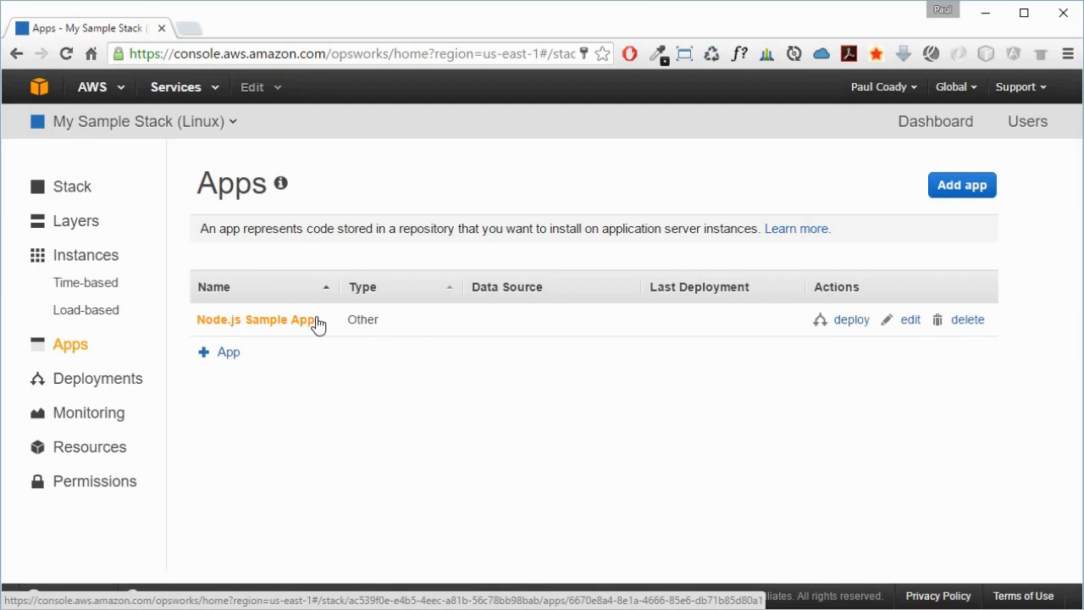
{"action": "left_click", "coordinate": [843, 320]}
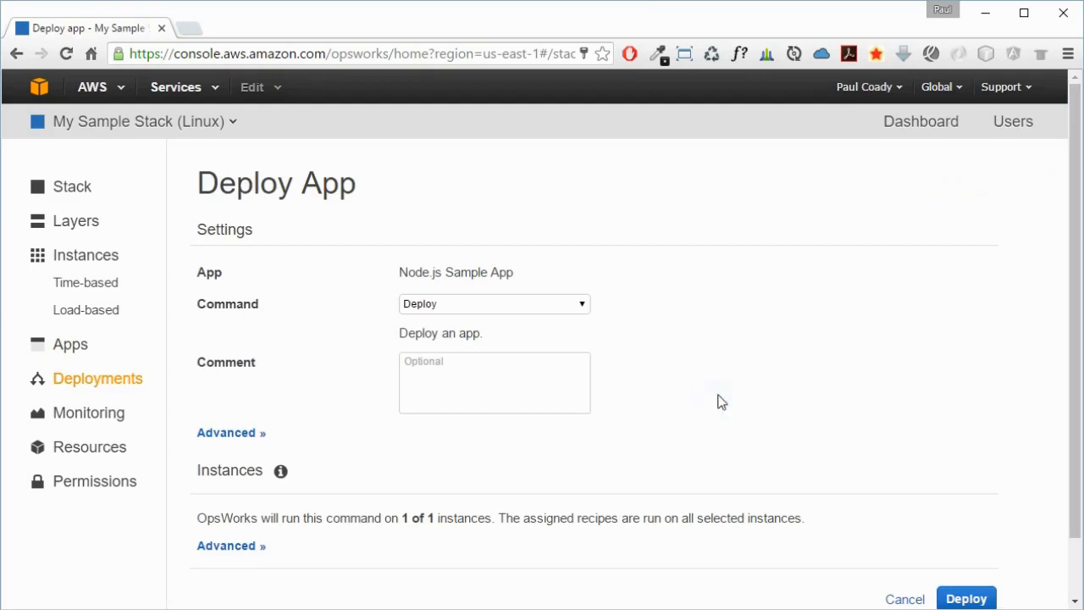
{"action": "scroll", "coordinate": [720, 401], "scroll_direction": "down", "scroll_amount": 1}
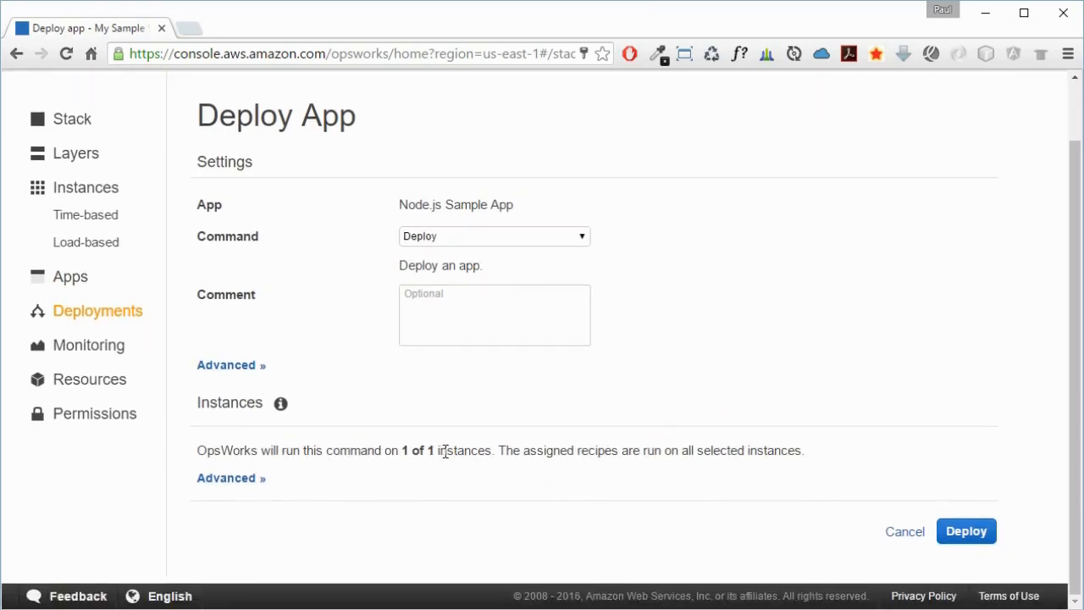
{"action": "left_click", "coordinate": [959, 530]}
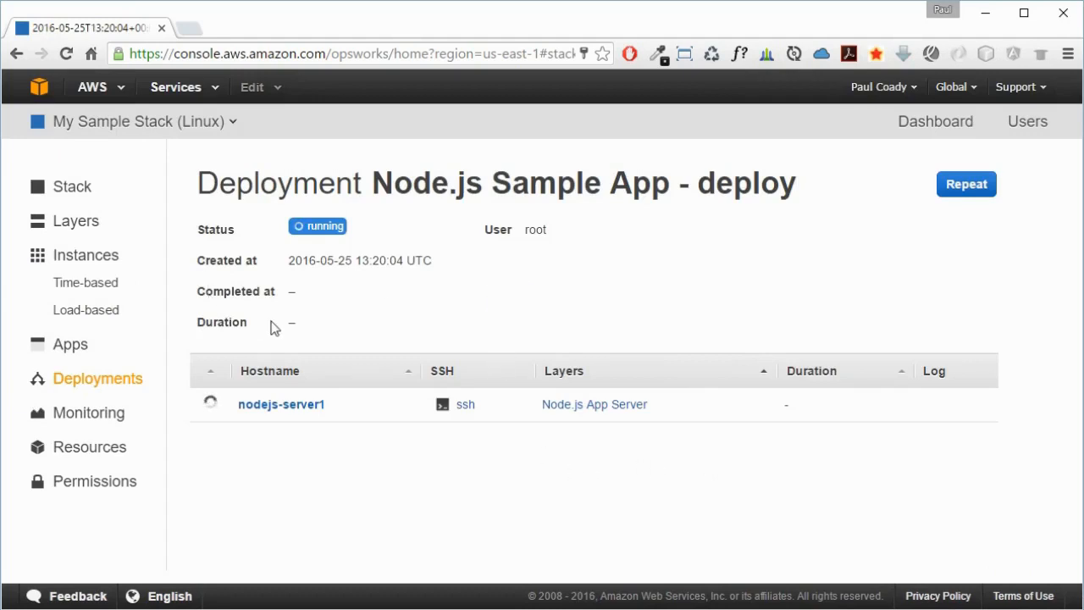
- Open the instance's public IP address to view the deployed sample app
{"action": "left_click", "coordinate": [83, 261]}
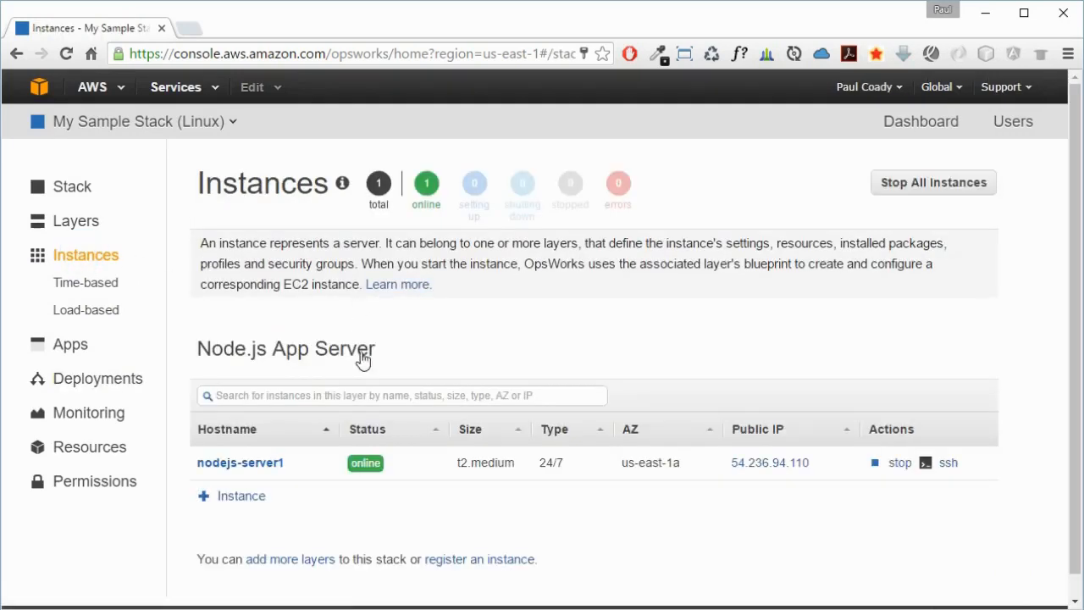
{"action": "left_click", "coordinate": [768, 466]}
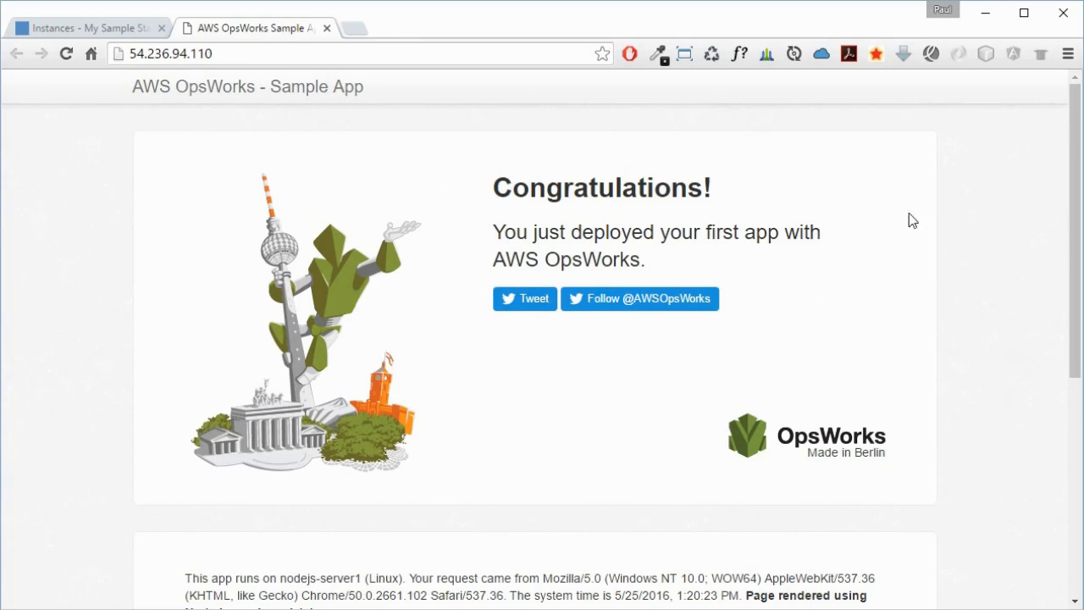
{"action": "mouse_move", "coordinate": [1072, 284]}
{"action": "left_mouse_down"}
{"action": "mouse_move", "coordinate": [1066, 510]}
{"action": "mouse_move", "coordinate": [1069, 293]}
{"action": "left_mouse_up"}
{"action": "left_click", "coordinate": [1008, 301]}
- Switch back to the instances list and stop the nodejs-server1 instance
{"action": "key", "text": "ctrl+shift+Tab"}
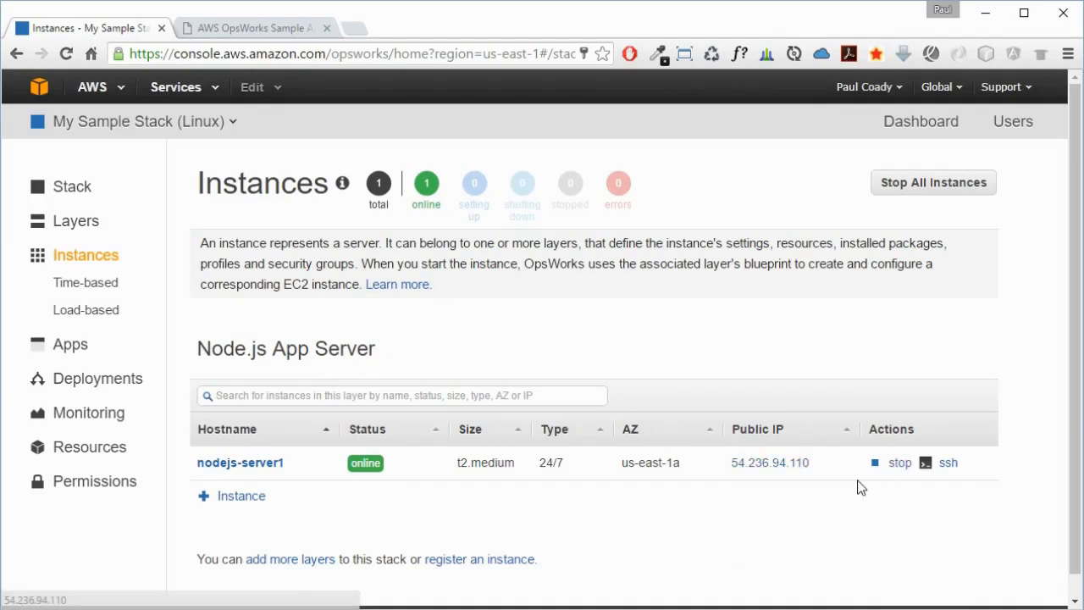
{"action": "left_click", "coordinate": [898, 463]}
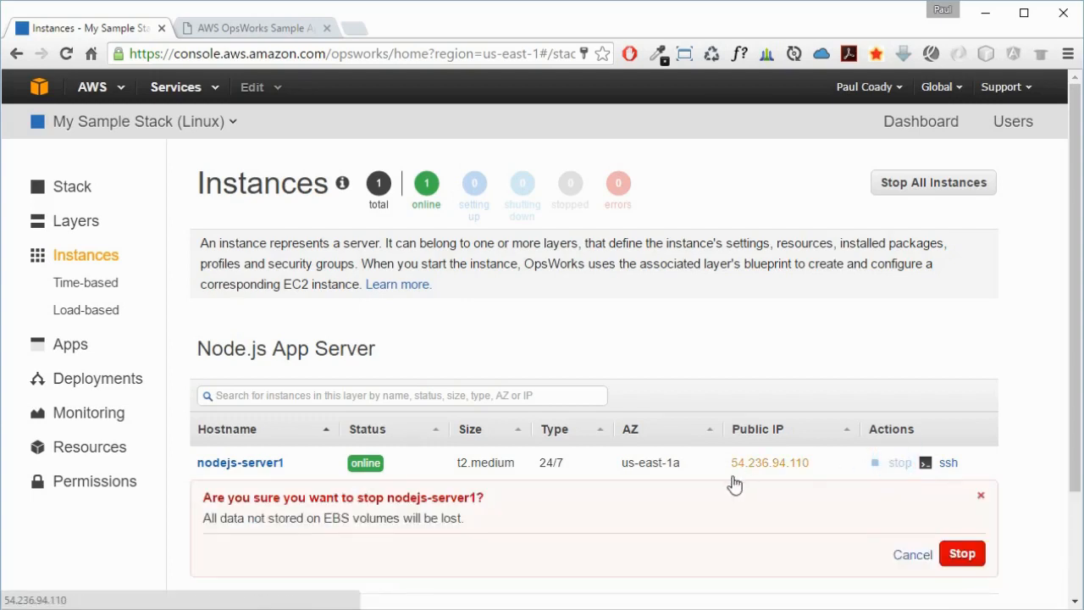
{"action": "left_click", "coordinate": [963, 554]}
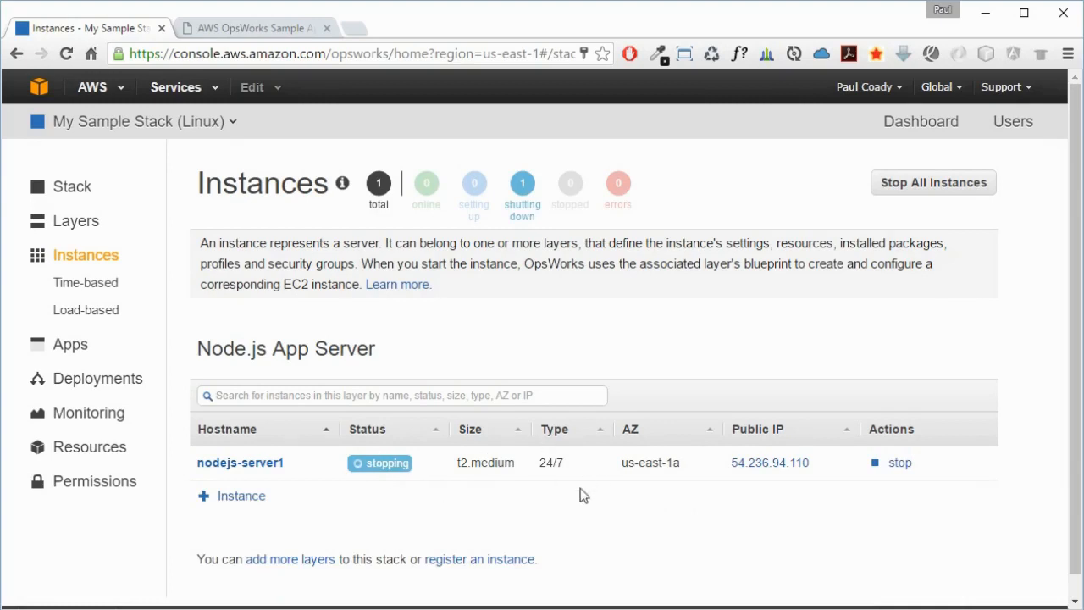
- Delete the Node.js Sample App from the stack's apps
{"action": "left_click", "coordinate": [67, 353]}
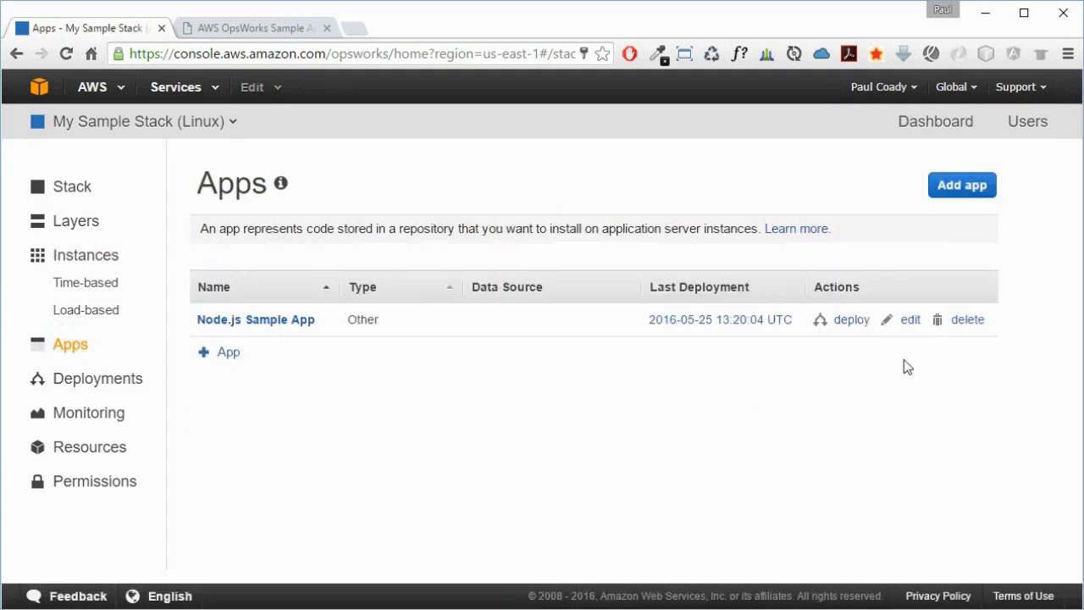
{"action": "left_click", "coordinate": [964, 320]}
{"action": "left_click", "coordinate": [960, 430]}
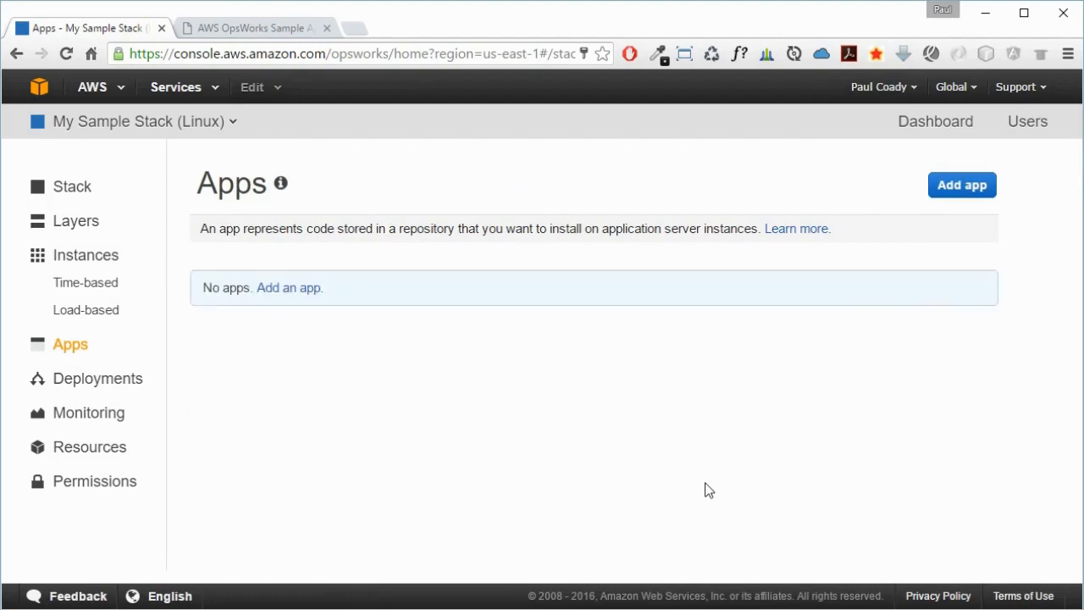
- Delete the stopped nodejs-server1 instance from the Node.js App Server layer
{"action": "left_click", "coordinate": [88, 257]}
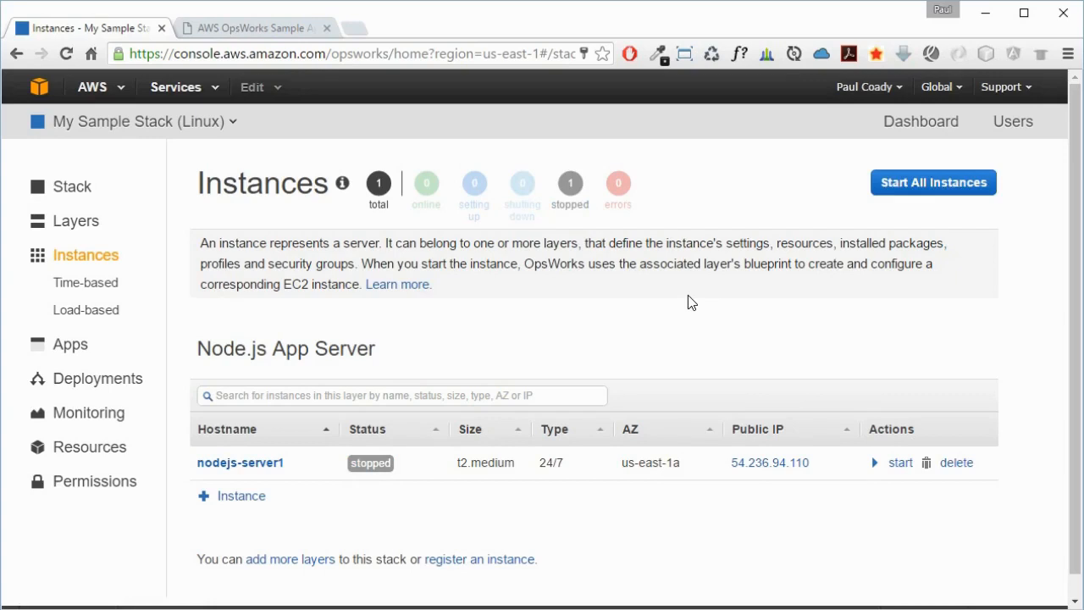
{"action": "left_click", "coordinate": [955, 462]}
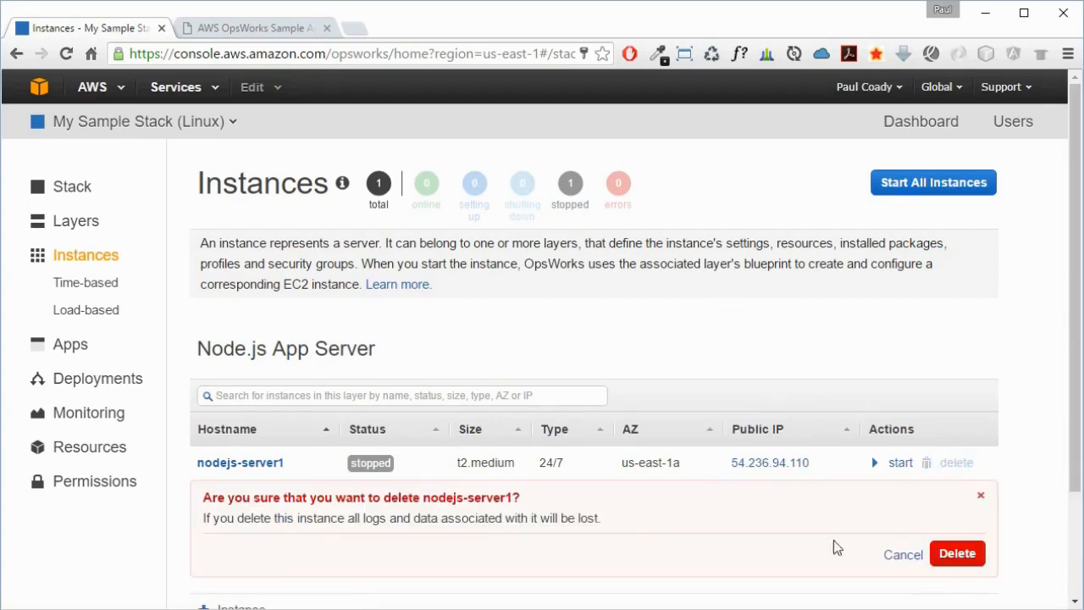
{"action": "left_click", "coordinate": [944, 556]}
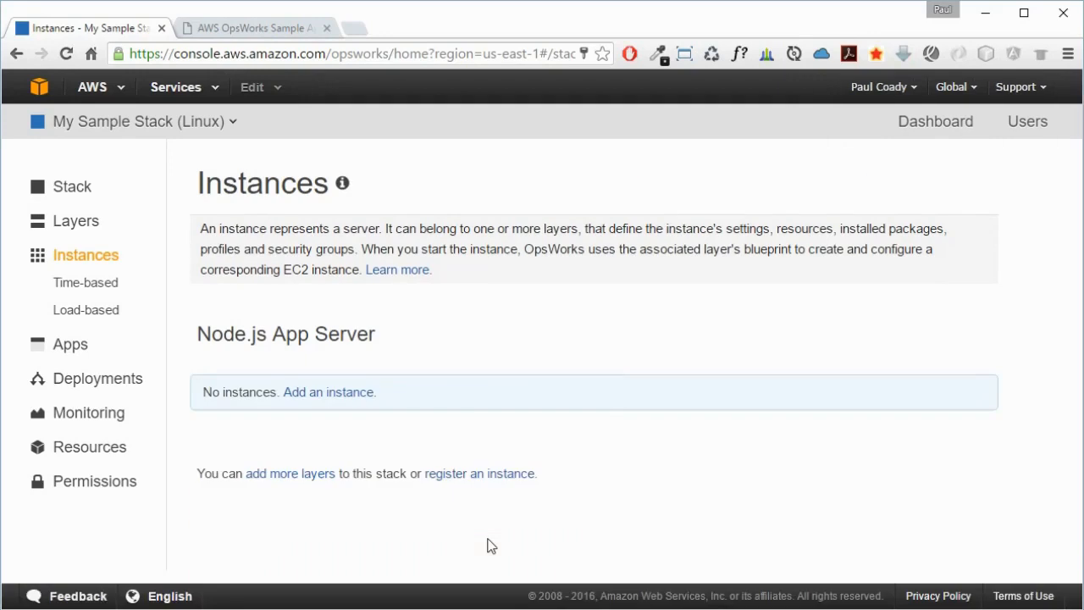
- Delete the entire My Sample Stack (Linux) stack
{"action": "left_click", "coordinate": [92, 194]}
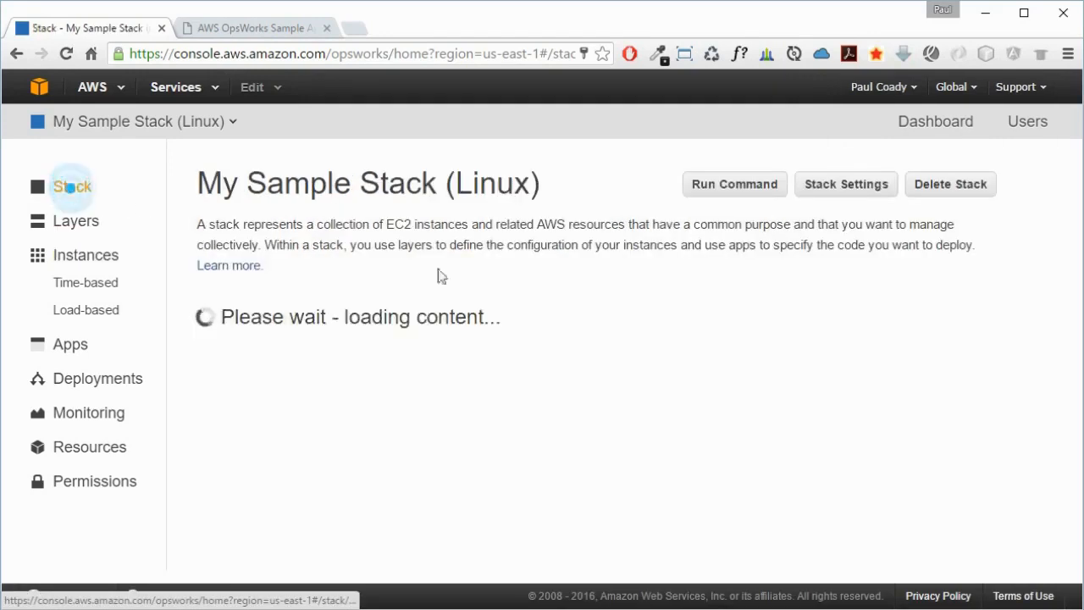
{"action": "left_click", "coordinate": [951, 186]}
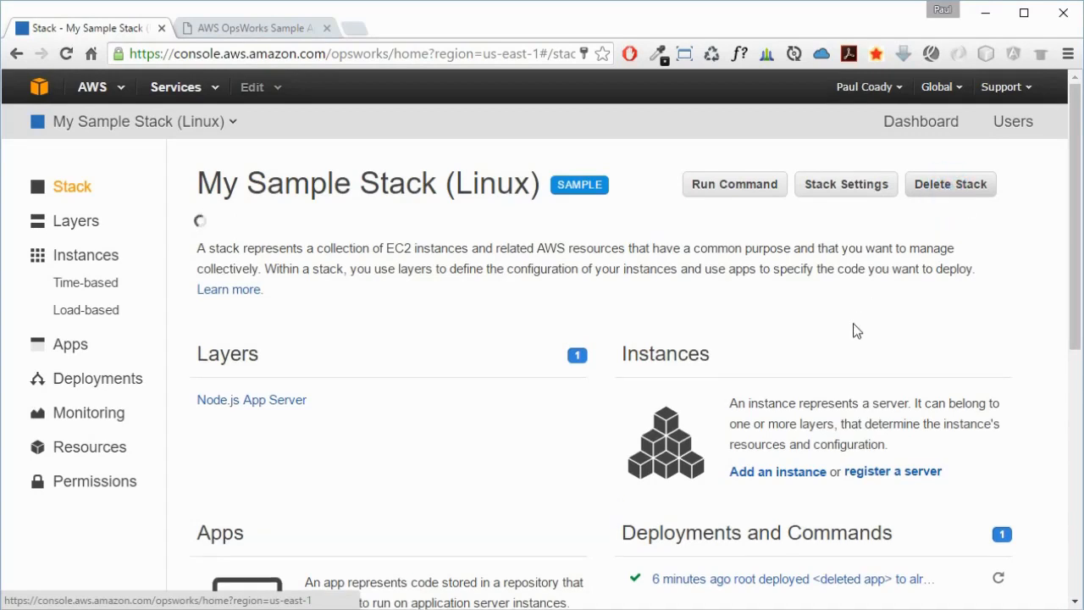
{"action": "left_click", "coordinate": [957, 288]}
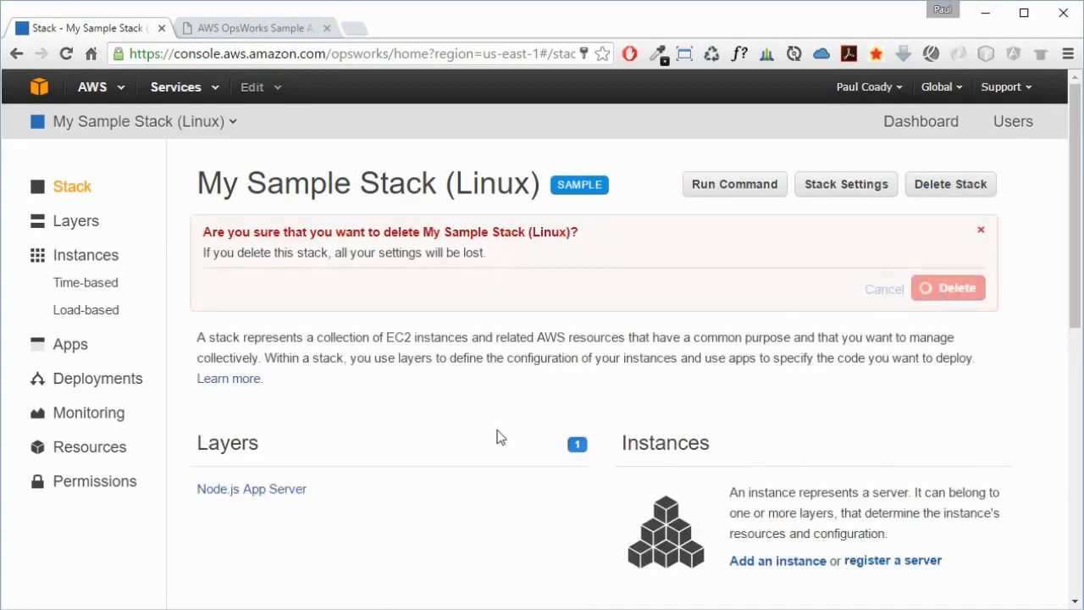